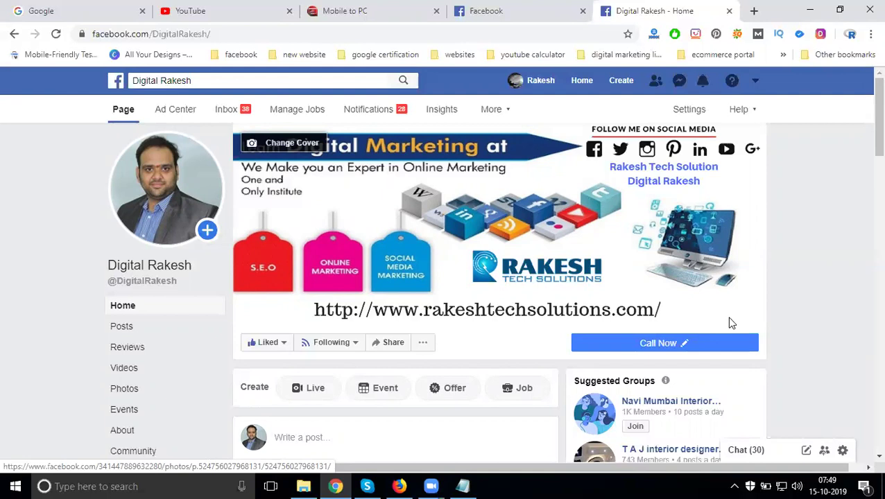
- Look over the Digital Rakesh page's latest video post, and open the bookmarked Creator Studio in a new browser tab
scroll(604, 326, "down", 10)
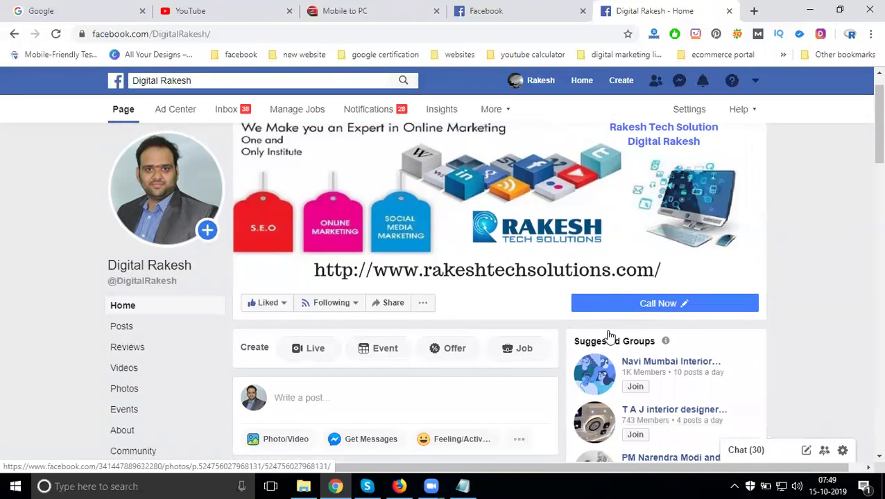
scroll(601, 322, "down", 6)
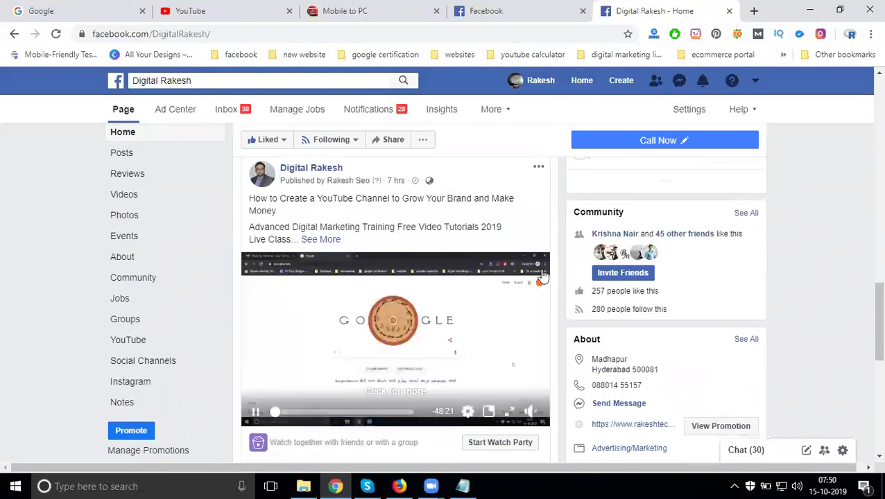
left_click(753, 11)
left_click(243, 56)
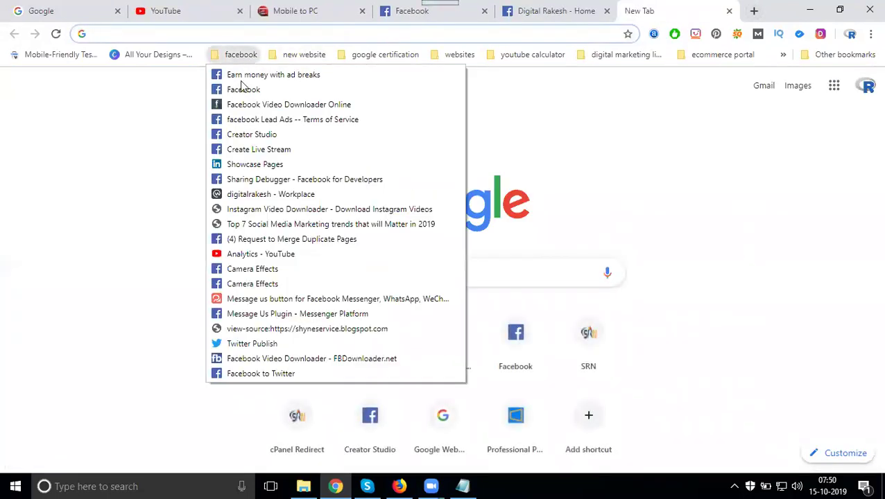
left_click(250, 136)
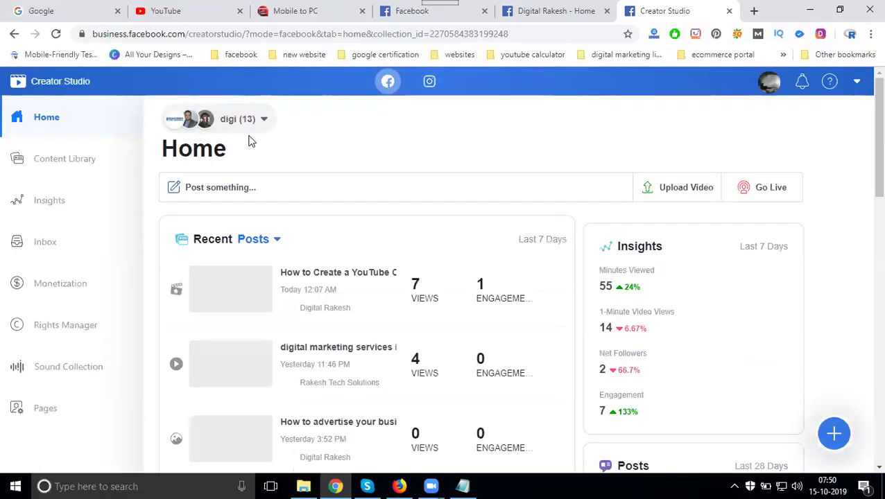
- Examine the performance details of the recent "How to Create a YouTube Channel" post, and open the Monetization policy issues section
scroll(340, 179, "down", 3)
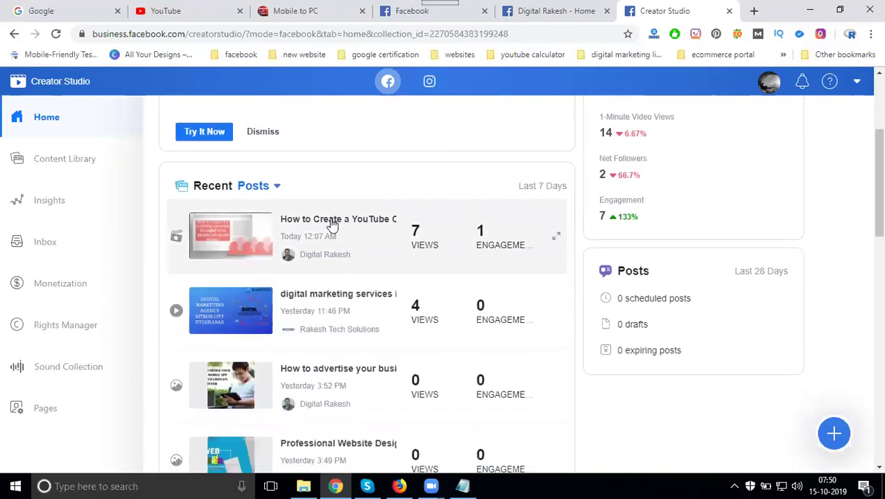
left_click_drag(328, 223, 332, 223)
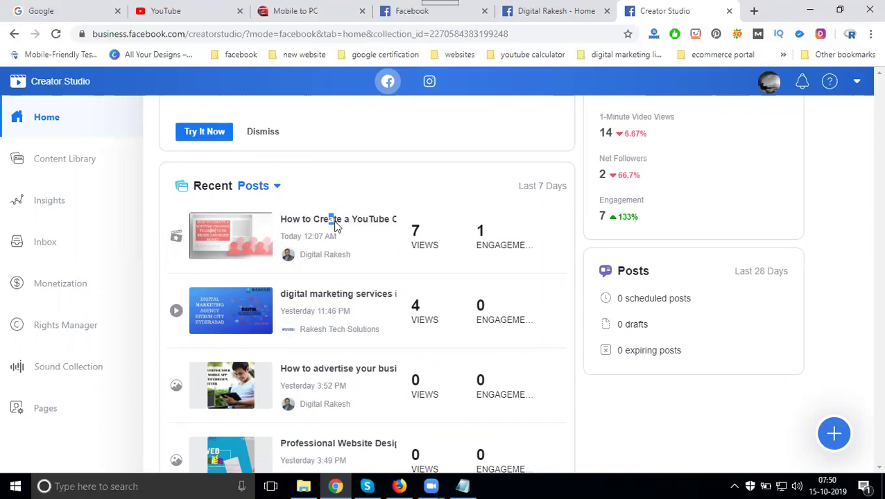
left_click(335, 226)
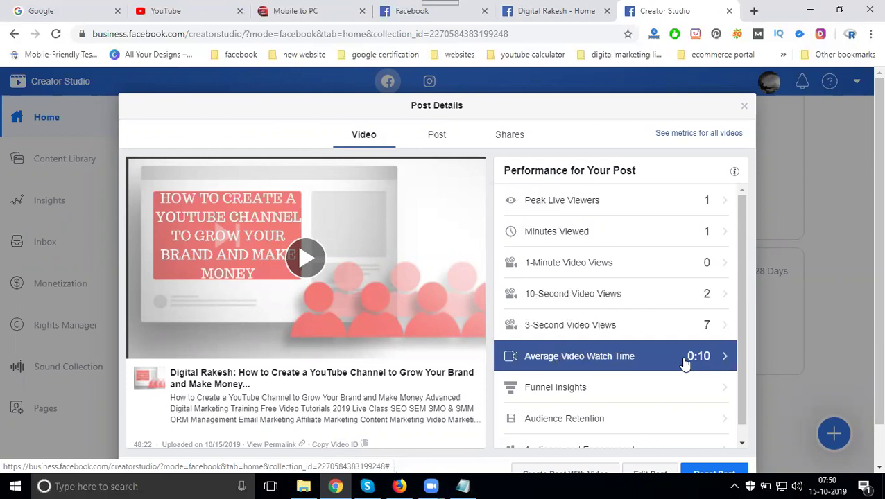
scroll(673, 362, "down", 1)
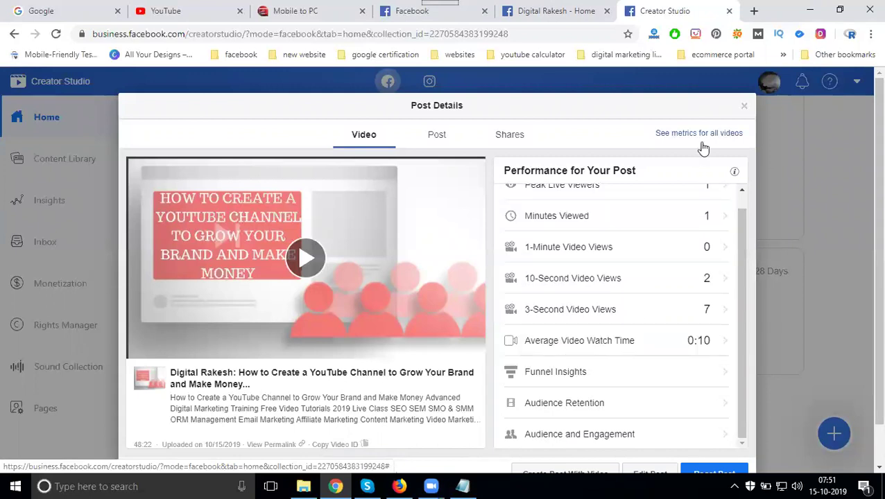
left_click(744, 106)
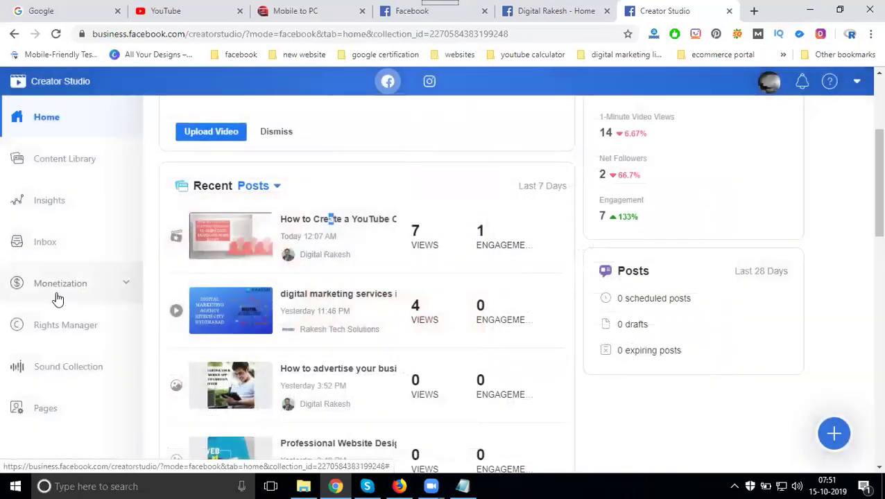
left_click(58, 298)
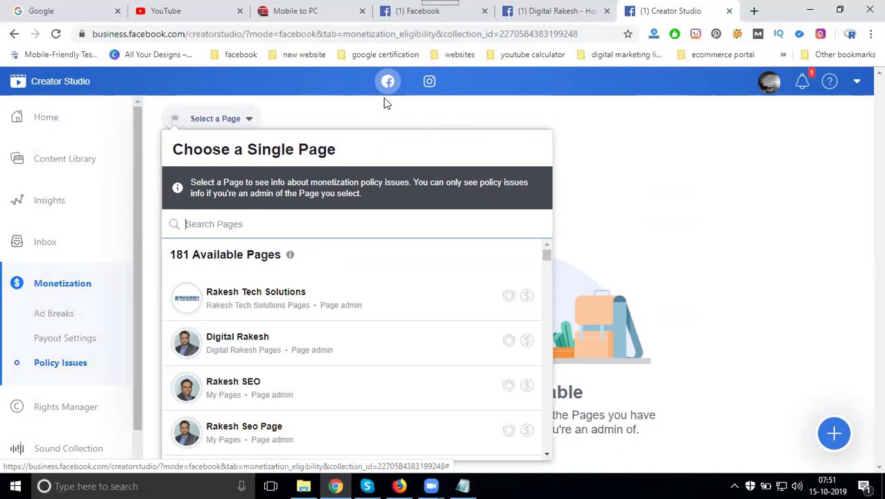
- Return to the Digital Rakesh page, expand the YouTube channel video post's description and copy its full text
left_click(534, 18)
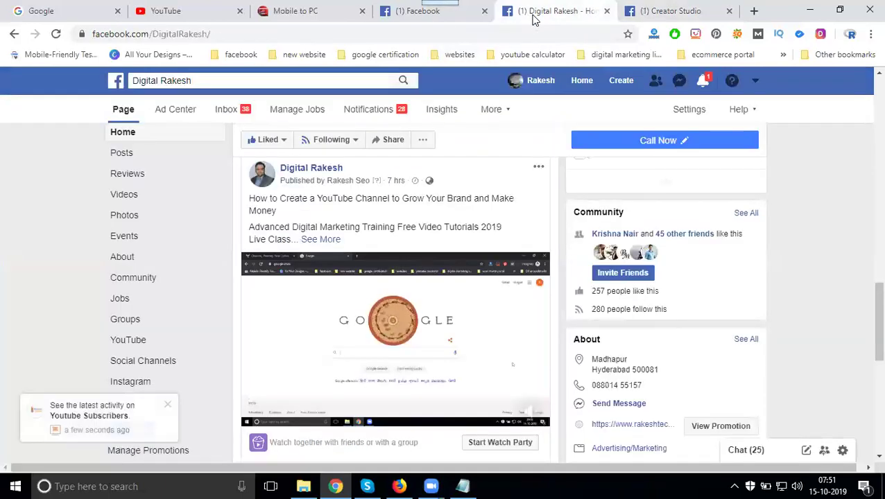
scroll(378, 182, "down", 6)
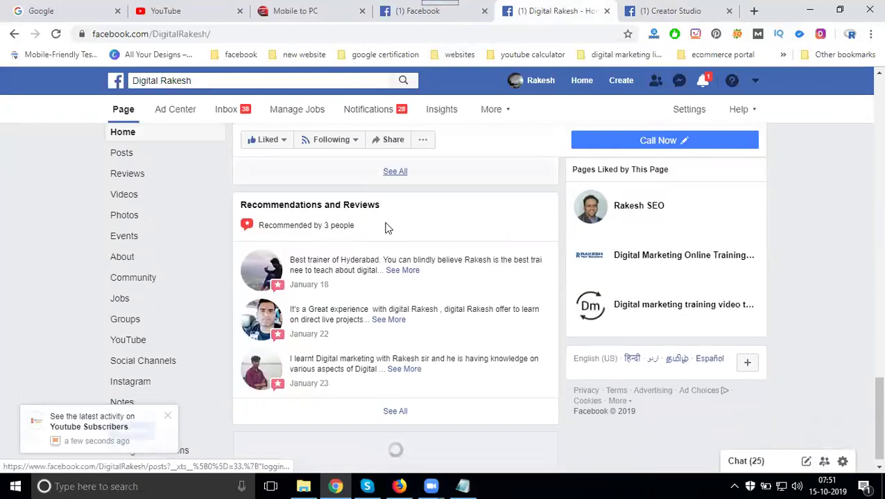
scroll(387, 230, "up", 6)
scroll(387, 231, "up", 1)
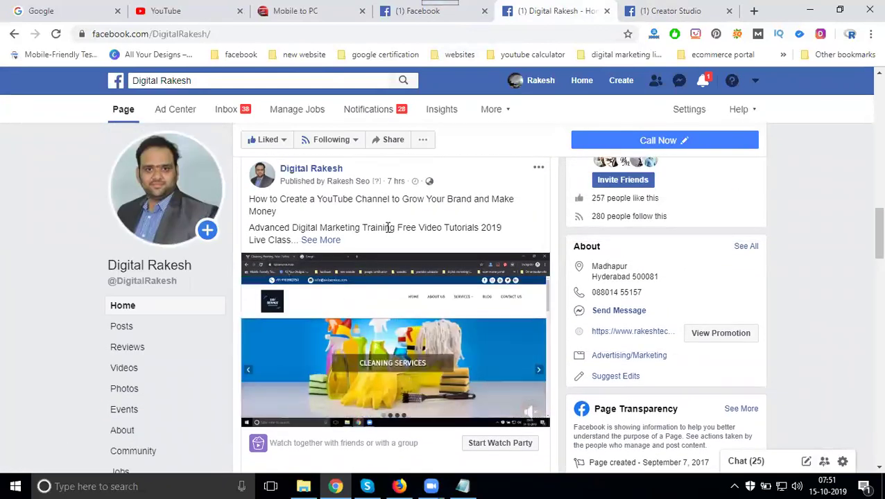
scroll(388, 232, "down", 2)
scroll(389, 240, "up", 2)
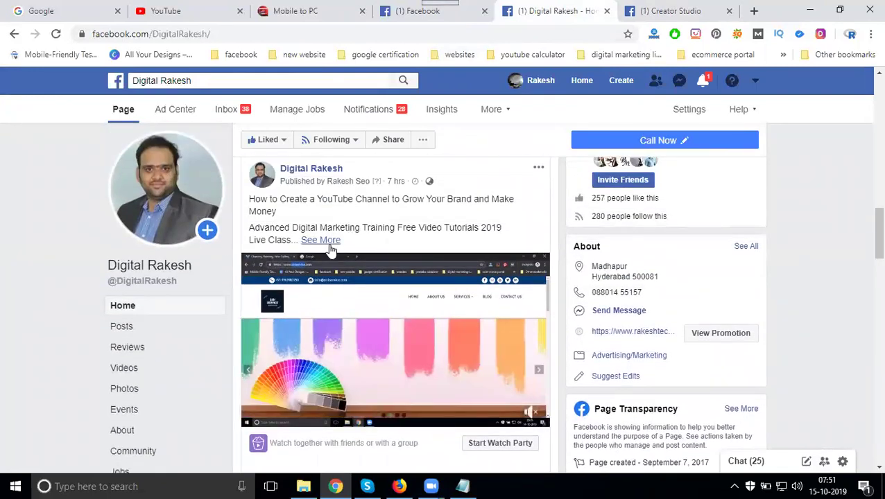
left_click(328, 243)
left_click_drag(250, 199, 336, 410)
scroll(303, 280, "down", 2)
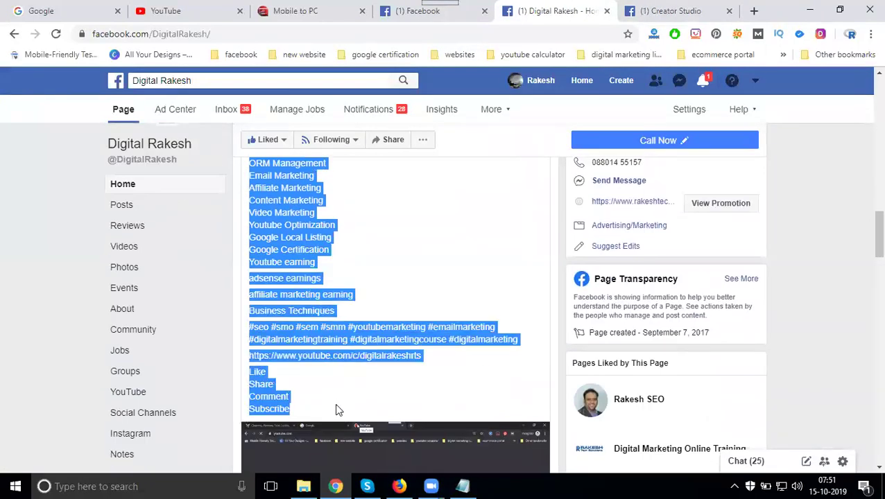
- Start sharing the video post as Digital Rakesh in the group "Digital Rakesh - Digital Marketing Training Video And Jobs"
scroll(335, 410, "down", 5)
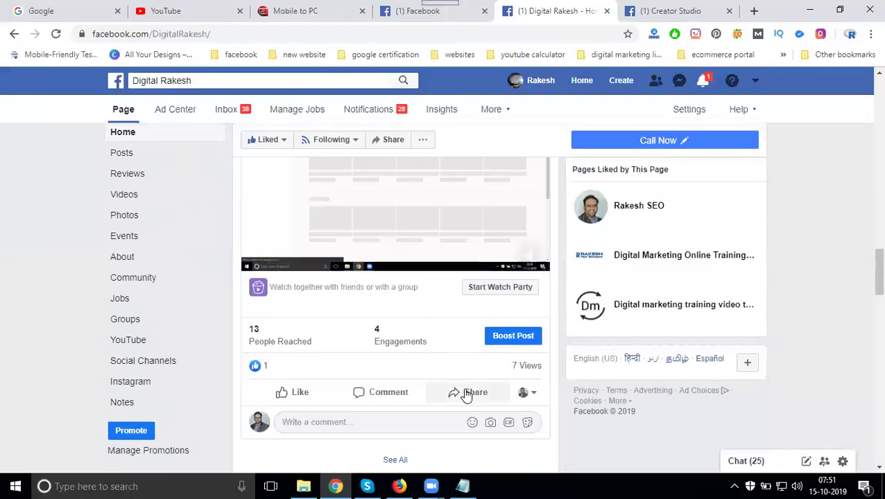
left_click(462, 393)
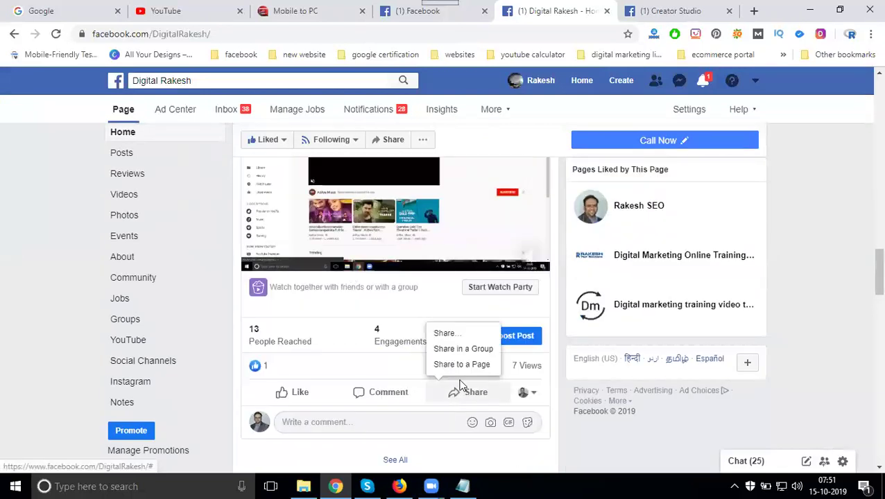
left_click(452, 349)
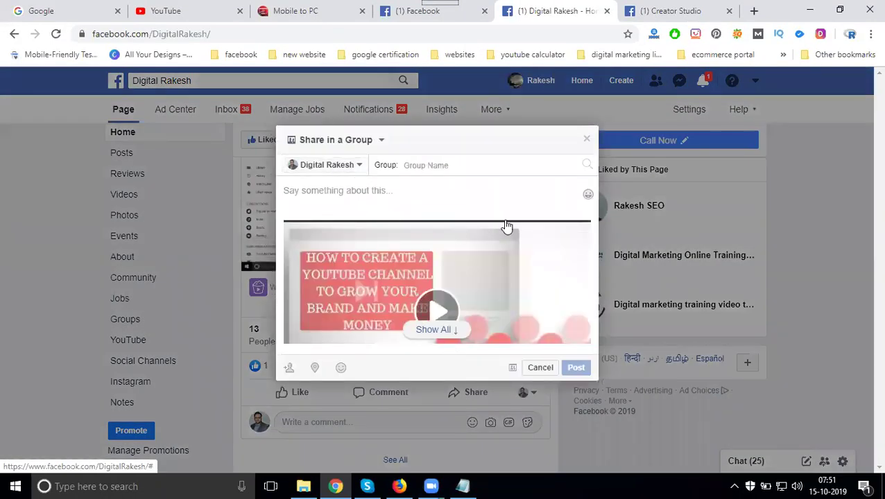
left_click(335, 172)
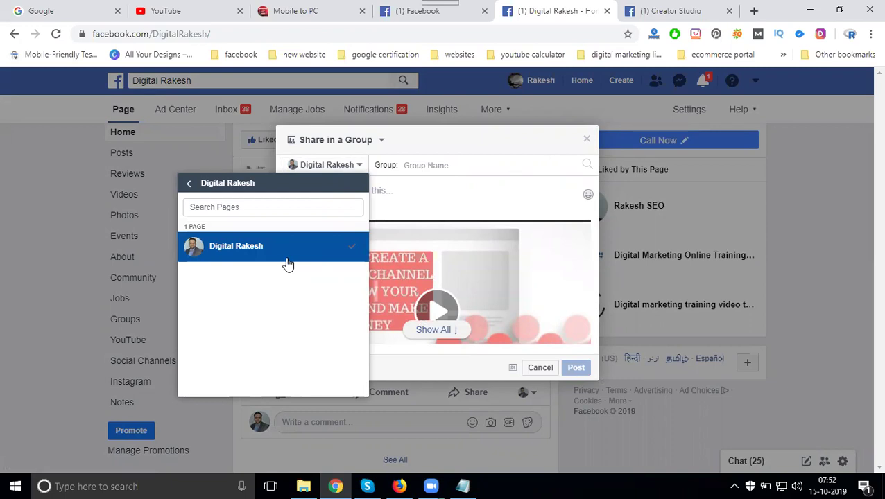
left_click(430, 164)
type("digiti")
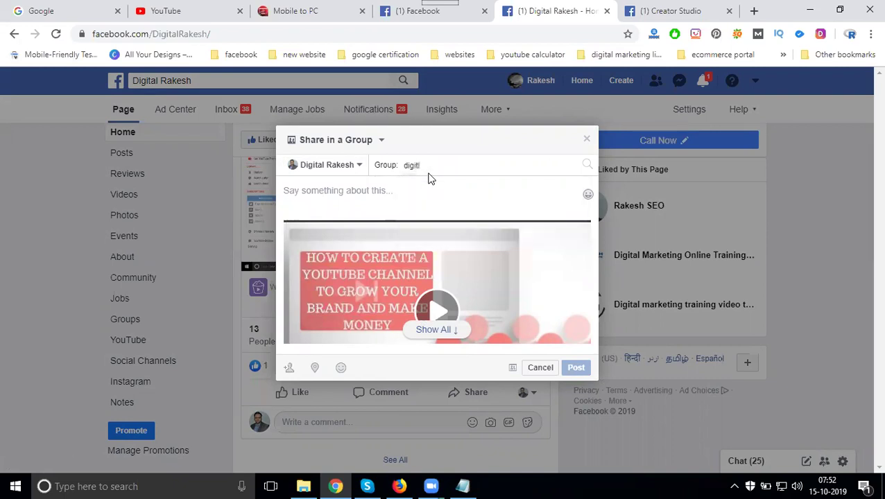
key("BackSpace")
left_click(472, 220)
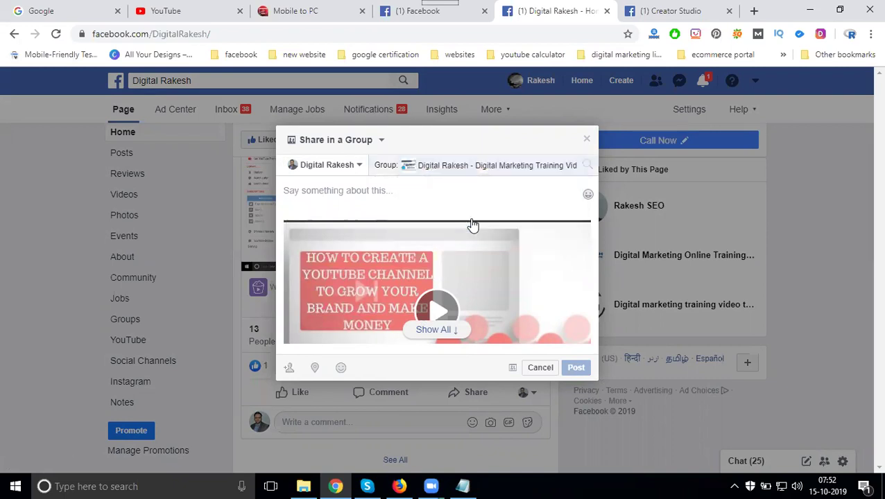
- Paste the copied description into the group share and post it
left_click(426, 195)
key("ctrl+v")
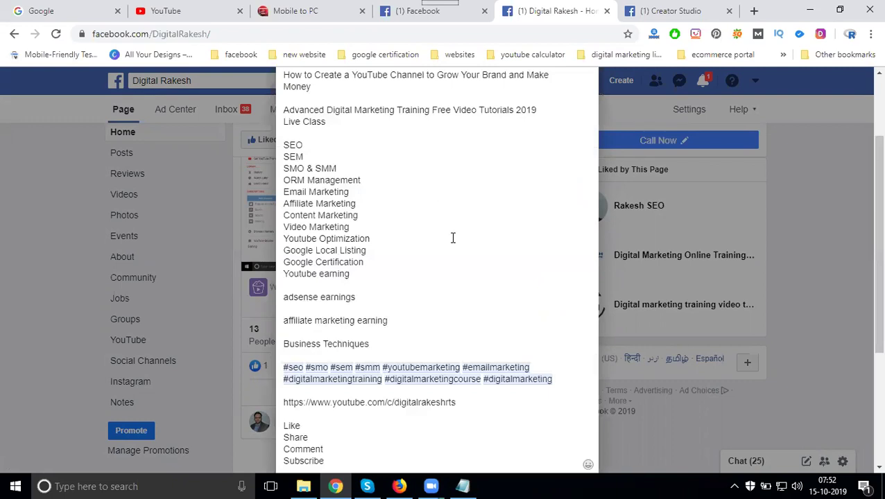
scroll(485, 264, "down", 3)
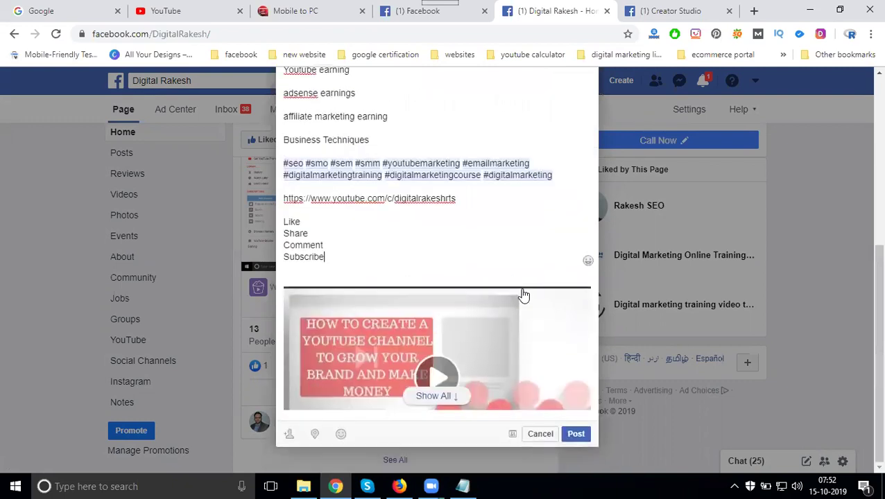
left_click(571, 436)
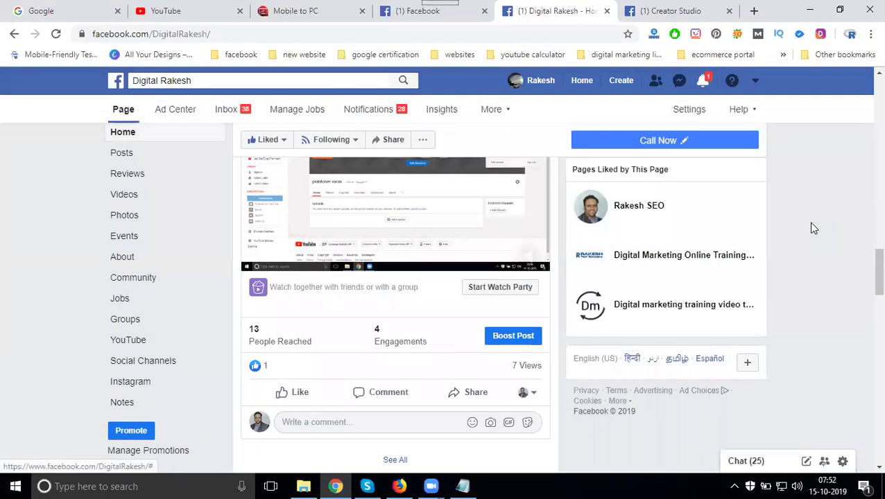
- Switch the post's acting identity to the personal profile and start sharing the video to its story
left_click(525, 394)
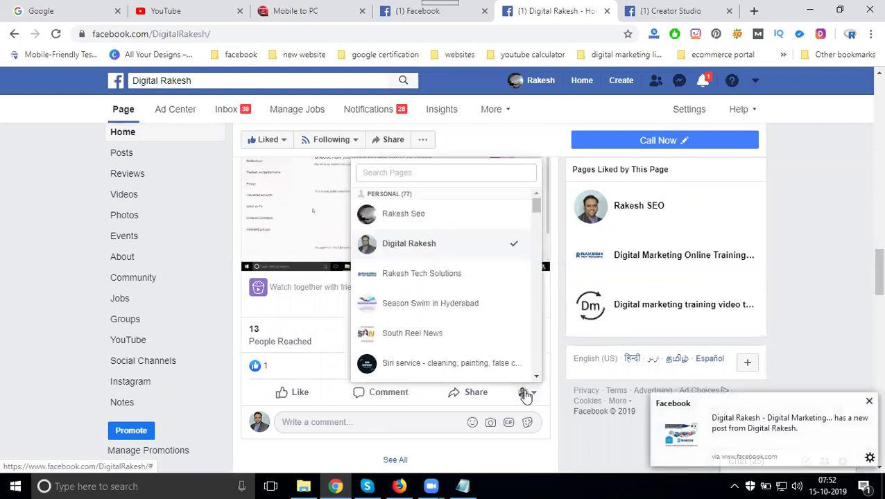
left_click(444, 215)
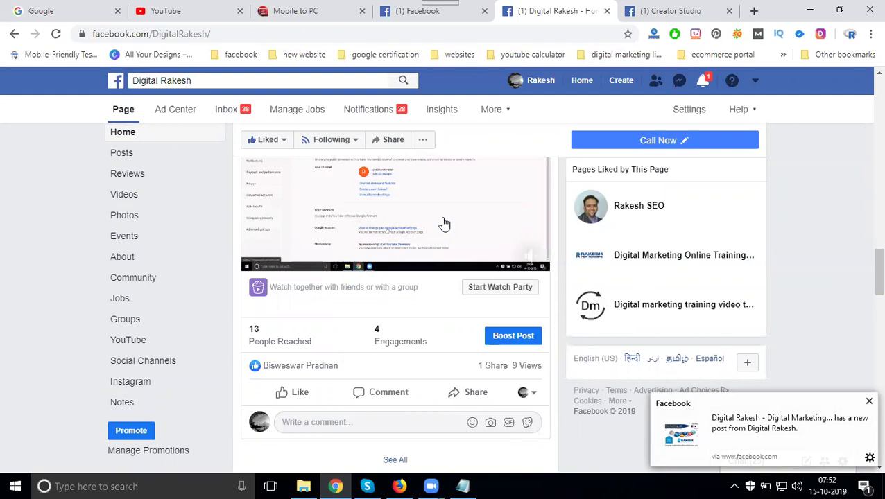
left_click(484, 396)
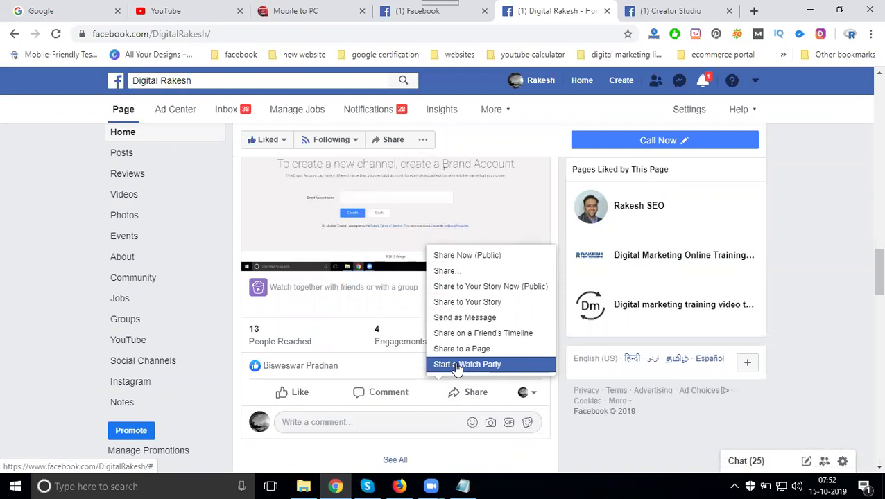
left_click(467, 302)
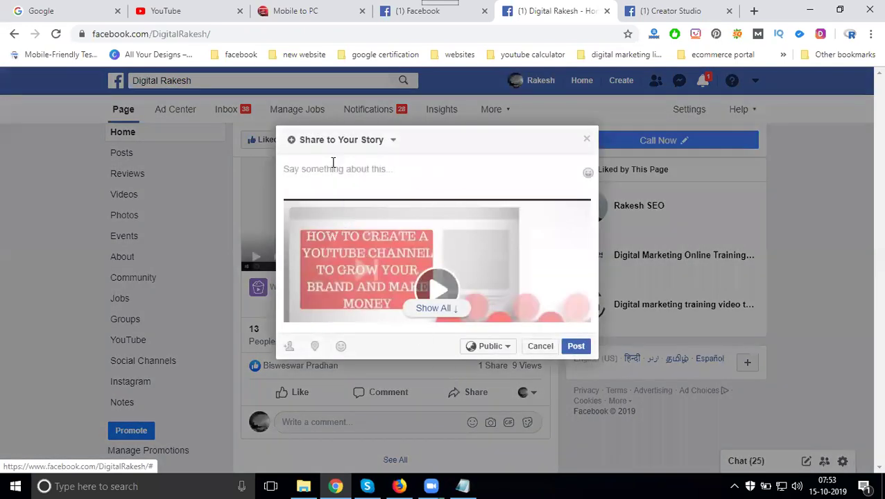
- Paste the copied description into the story share and post it with Public visibility
left_click(333, 161)
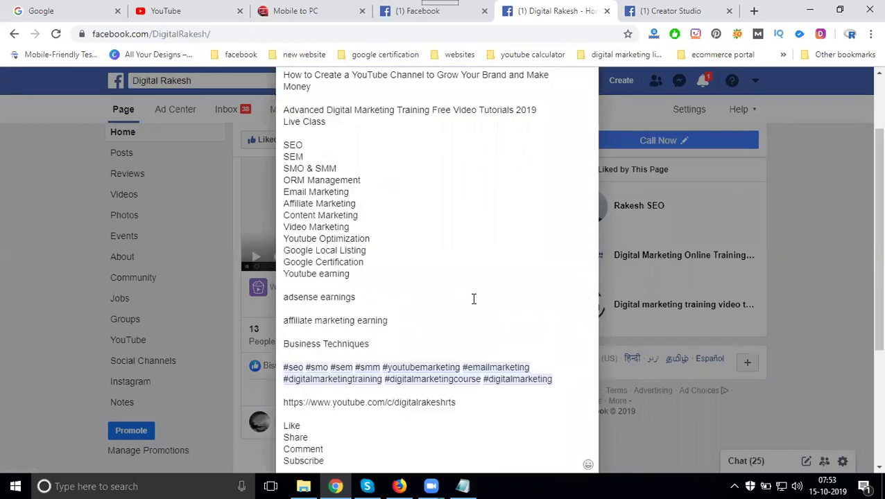
scroll(472, 298, "down", 3)
left_click(573, 435)
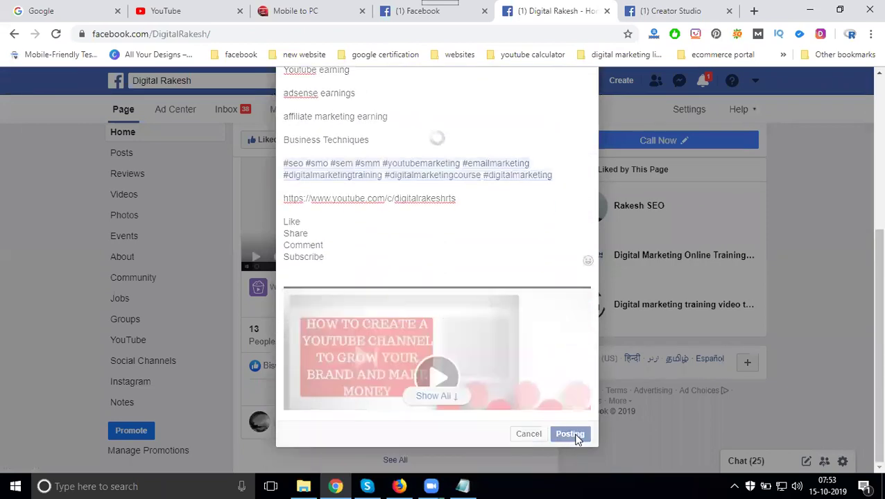
- Check the refreshed Facebook News Feed and its stories for the newly shared video
left_click(413, 15)
scroll(522, 203, "up", 4)
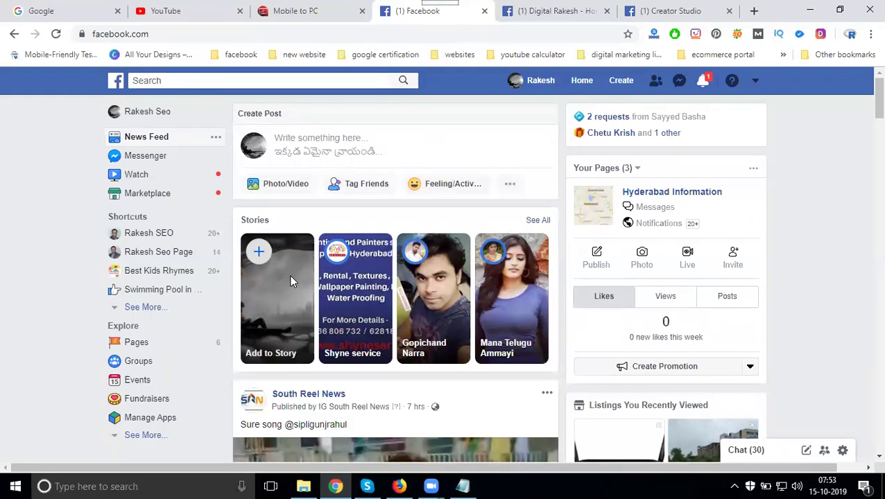
left_click(56, 34)
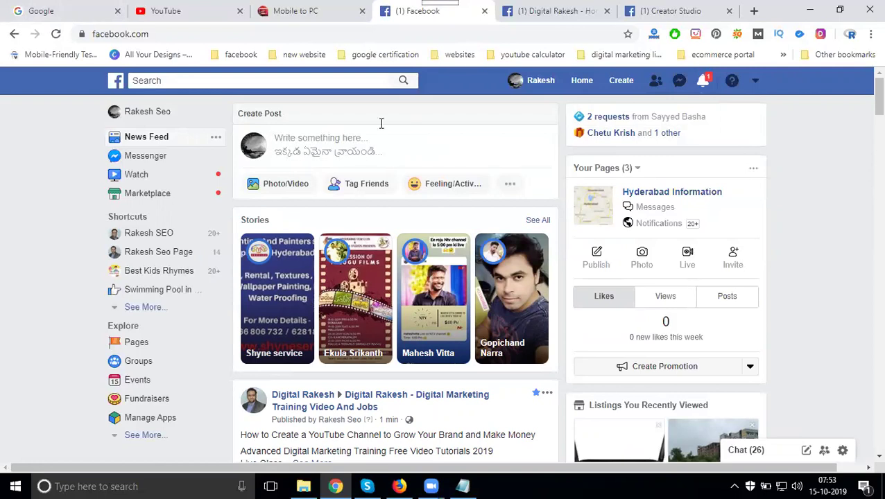
- Share the YouTube channel video from the Facebook page to another managed page
left_click(564, 11)
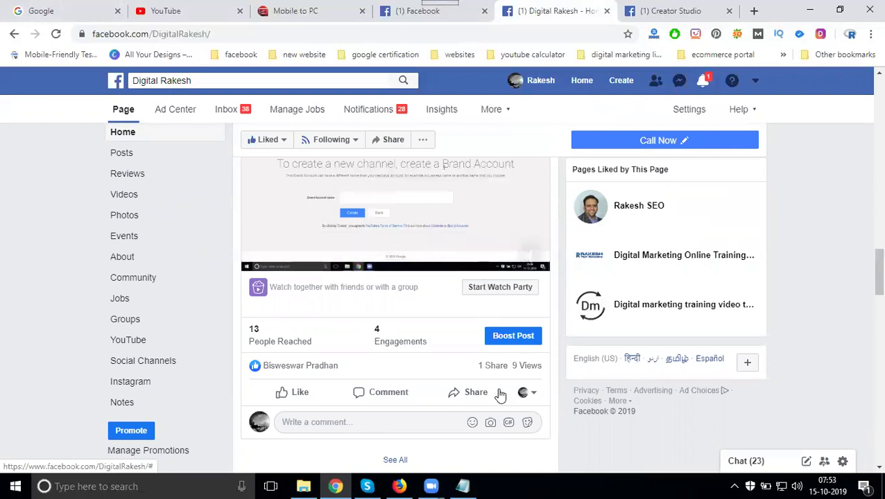
left_click(478, 397)
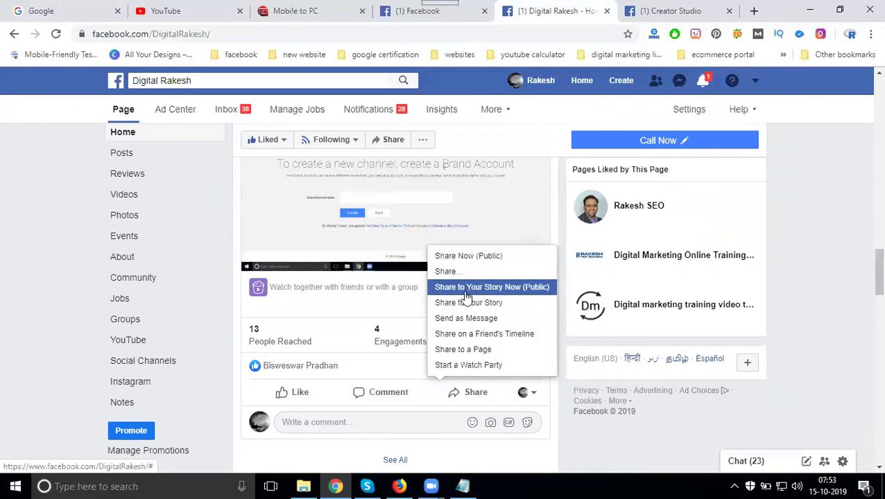
left_click(451, 352)
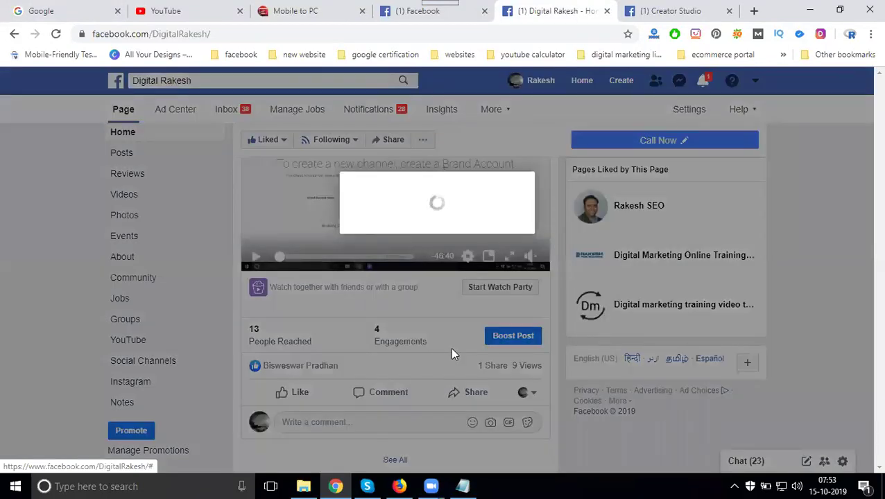
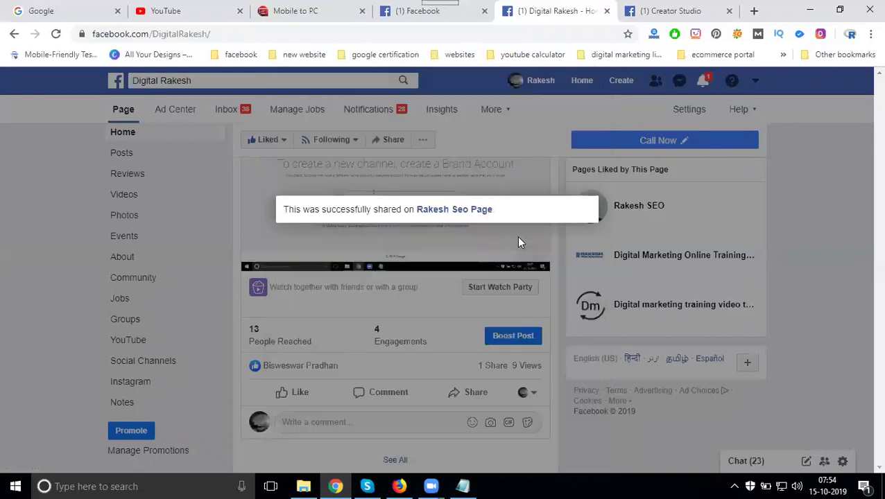
- Open the page that received the share and examine the shared video post and its original publisher credit
left_click(482, 217)
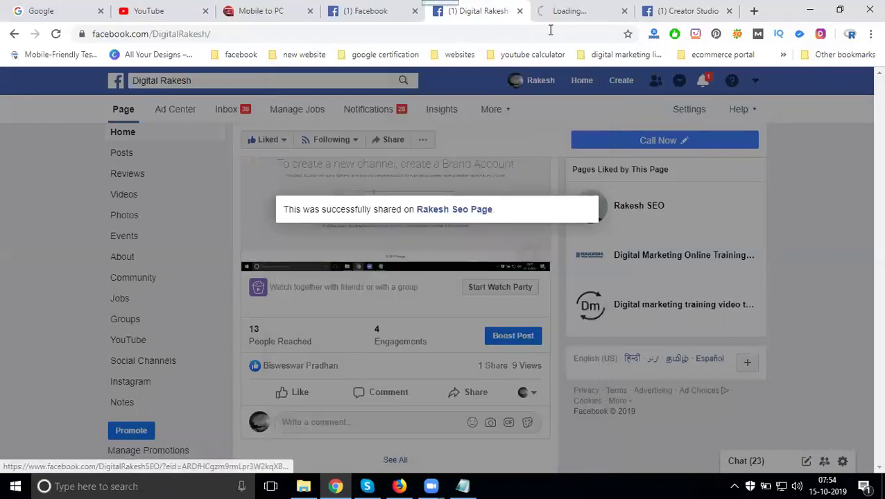
left_click(557, 17)
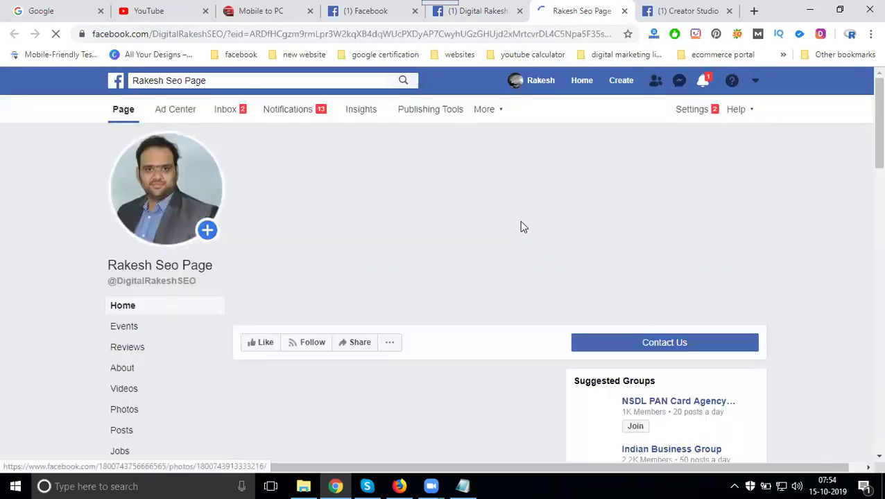
scroll(523, 228, "down", 6)
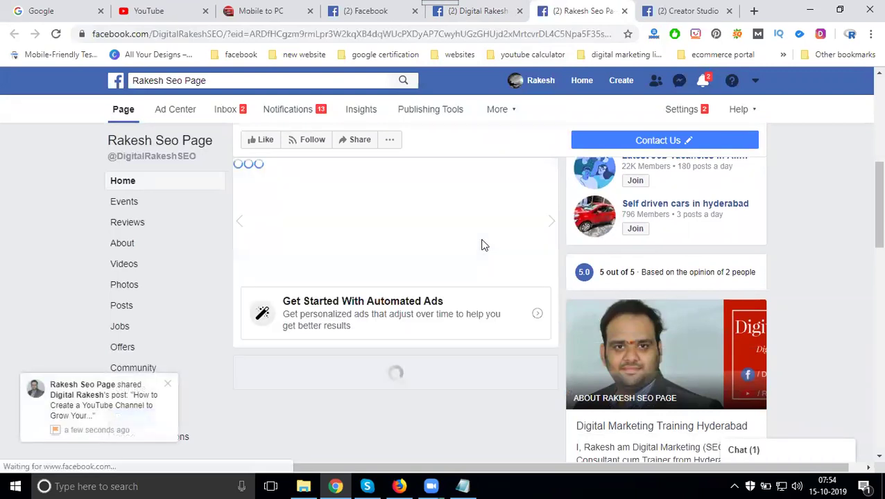
scroll(479, 249, "down", 4)
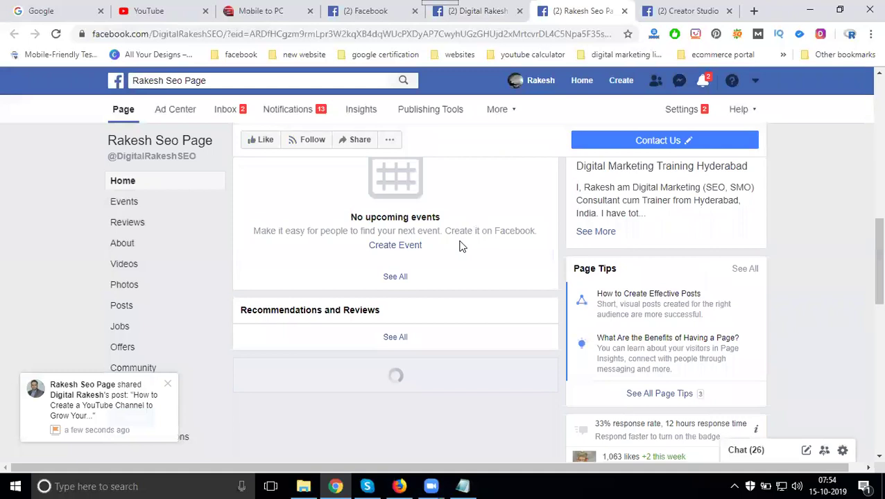
scroll(462, 246, "down", 4)
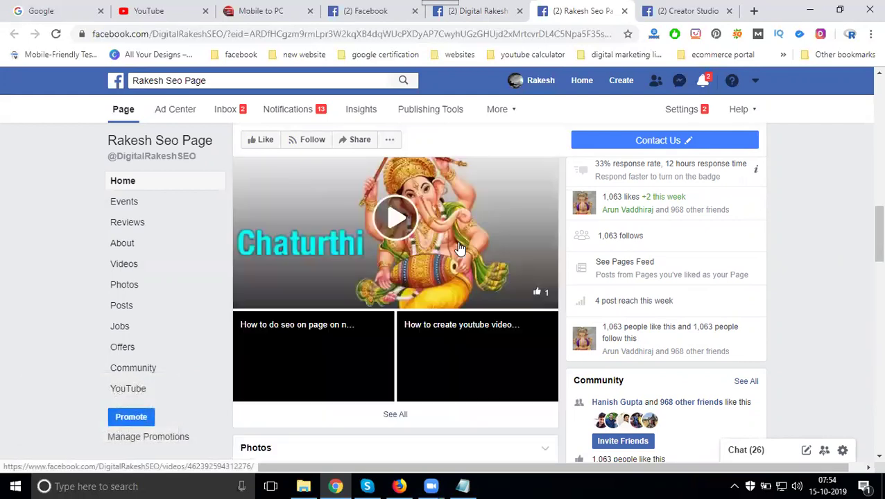
scroll(458, 246, "down", 5)
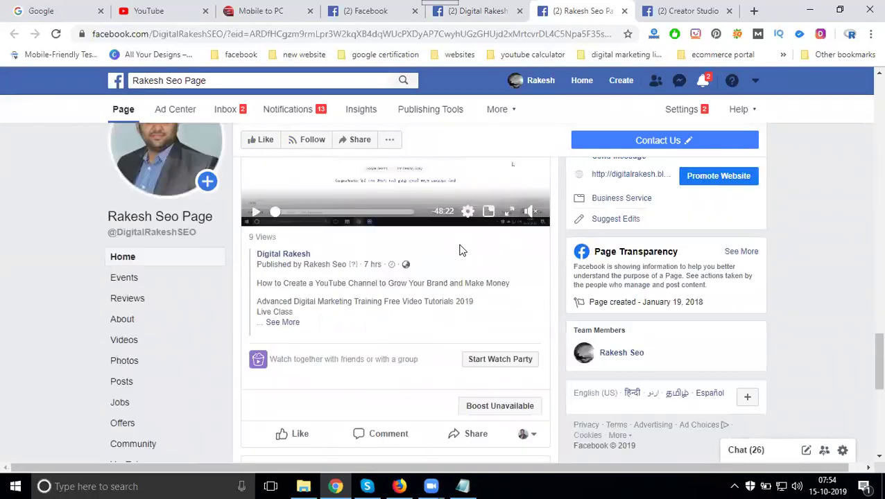
scroll(461, 250, "up", 5)
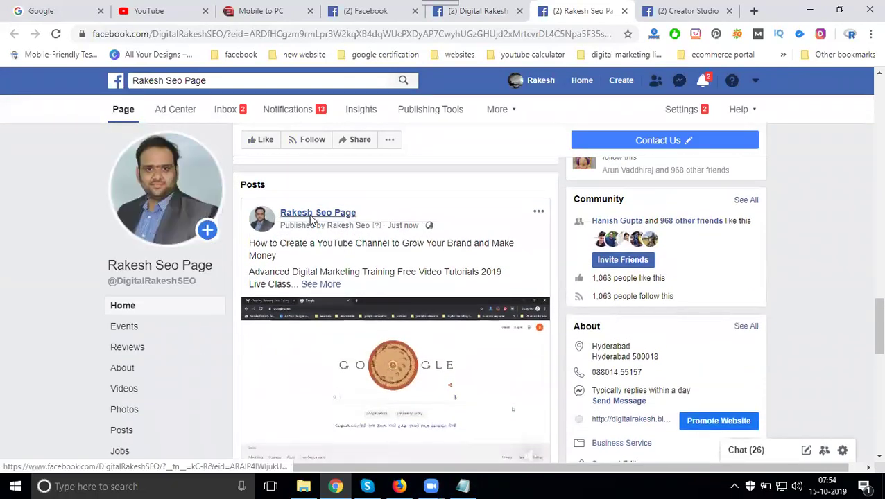
scroll(306, 229, "down", 4)
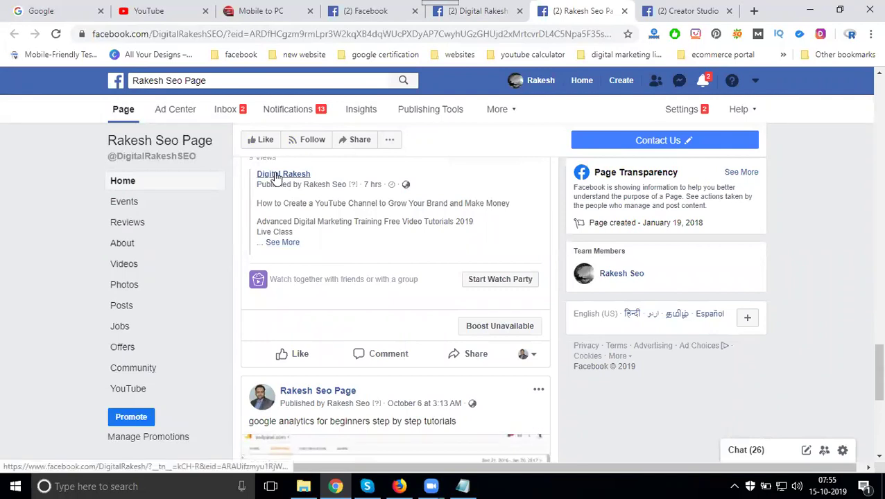
mouse_move(276, 178)
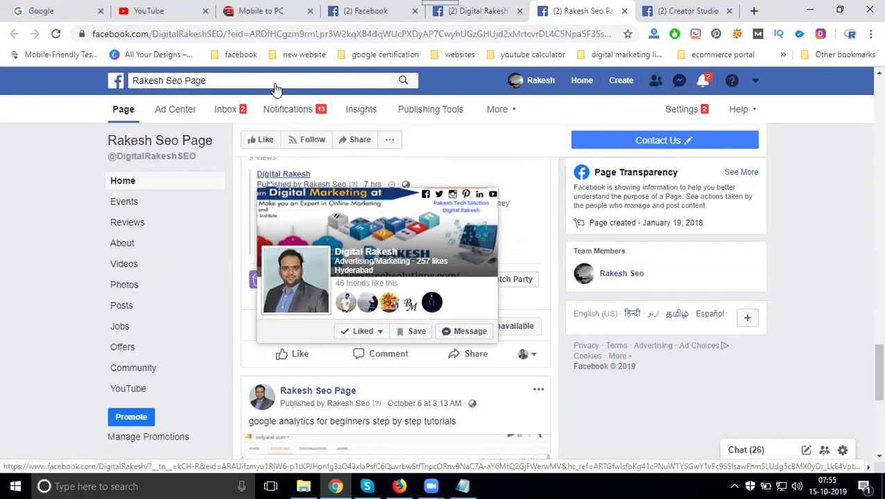
- Review the destination options in the original video's share dialog and close it without posting
left_click(470, 12)
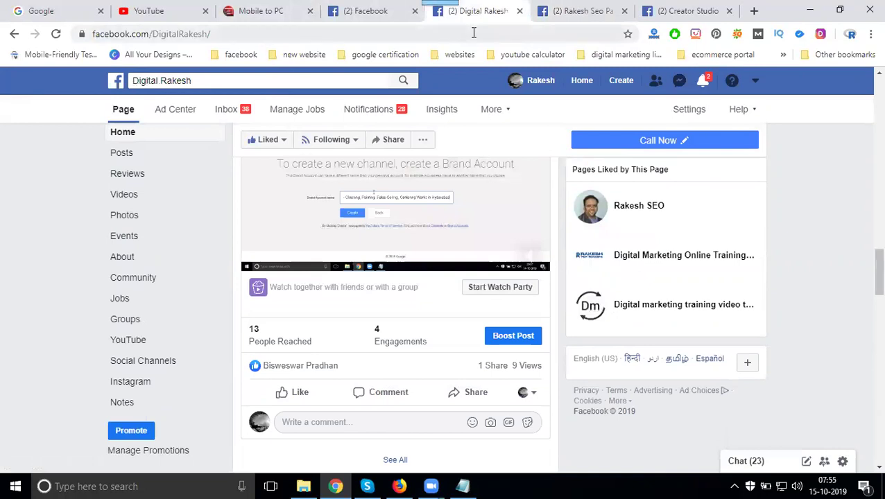
left_click(471, 394)
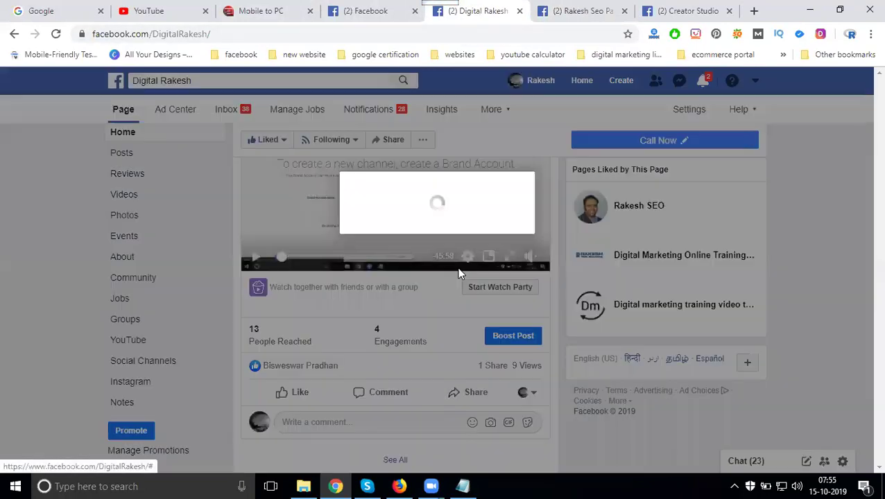
left_click(450, 272)
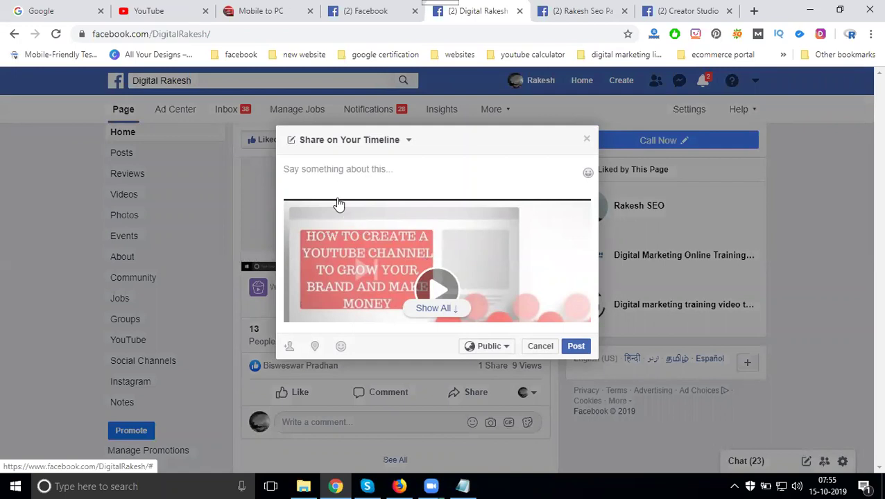
left_click(331, 143)
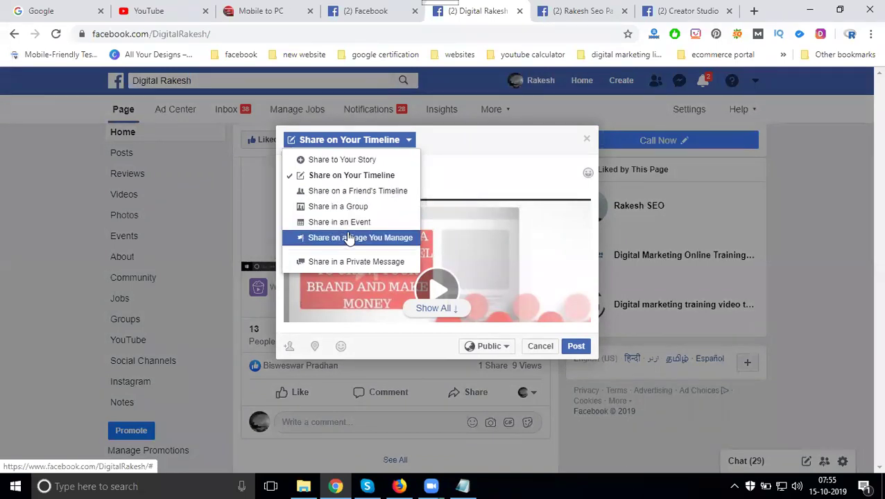
left_click(587, 140)
left_click(588, 141)
mouse_move(589, 142)
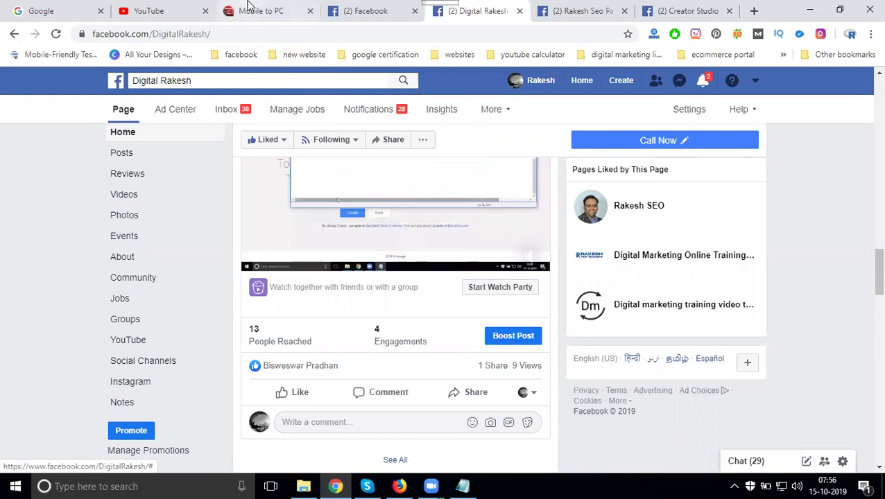
- Switch to the mirrored phone and share the page's video to WhatsApp chats through the additional sharing options
left_click(264, 11)
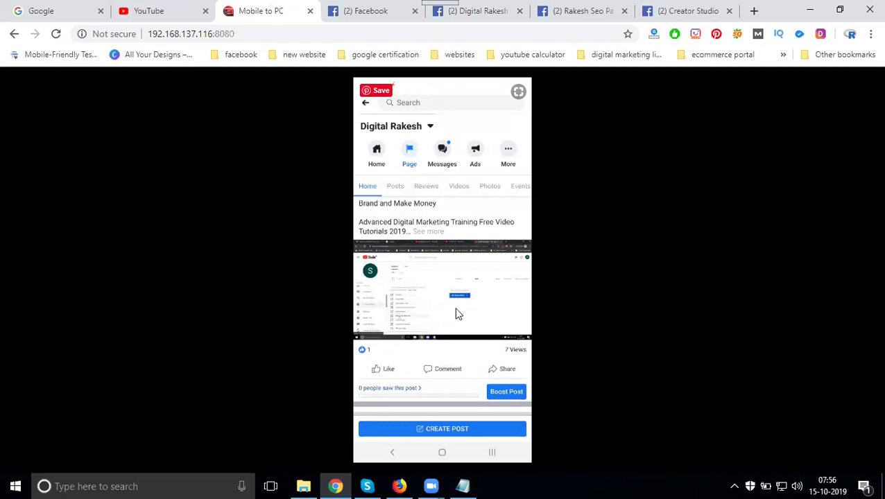
left_click(506, 371)
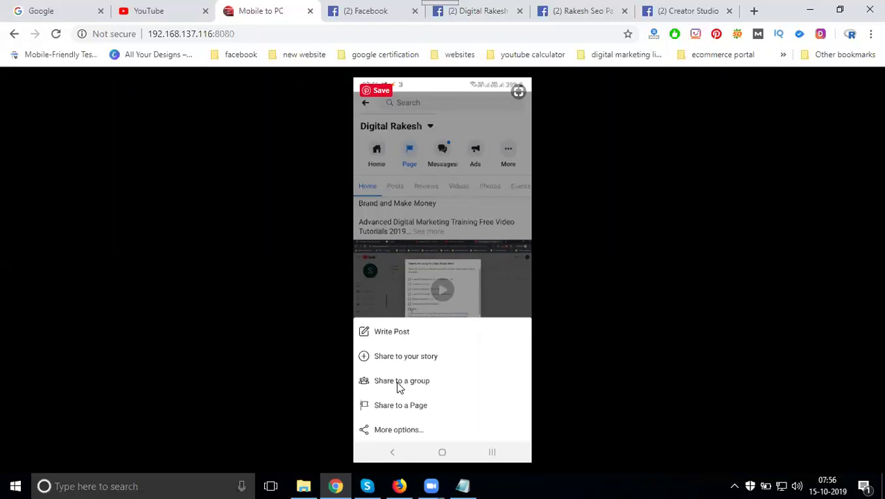
left_click(395, 432)
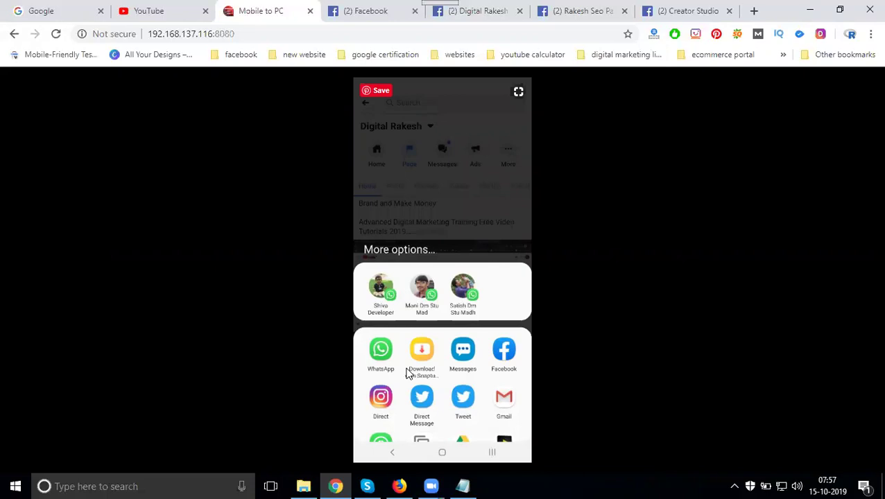
scroll(409, 375, "down", 3)
scroll(409, 374, "up", 2)
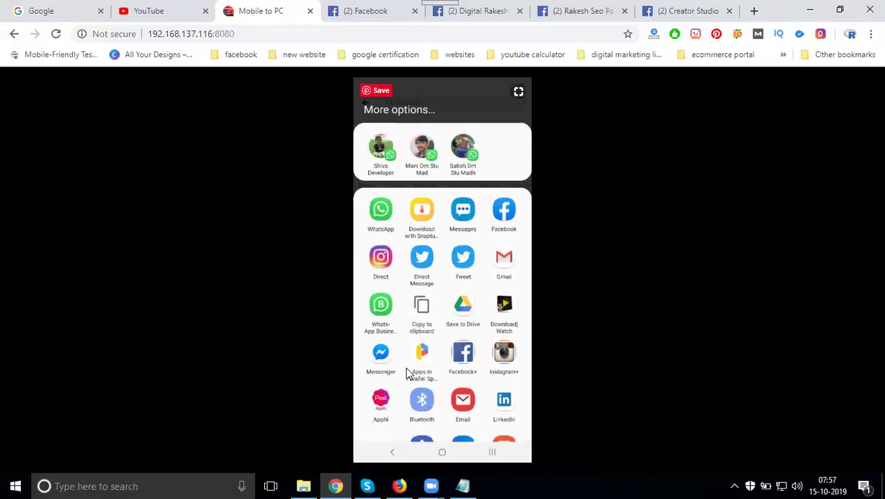
left_click(383, 213)
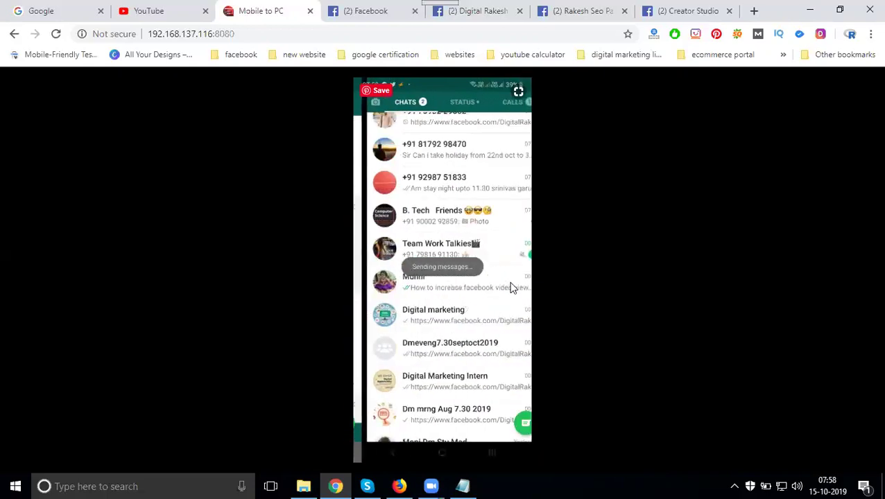
- Check the shared video link in the WhatsApp chat on the mirrored phone and return to the Facebook page
left_click(484, 21)
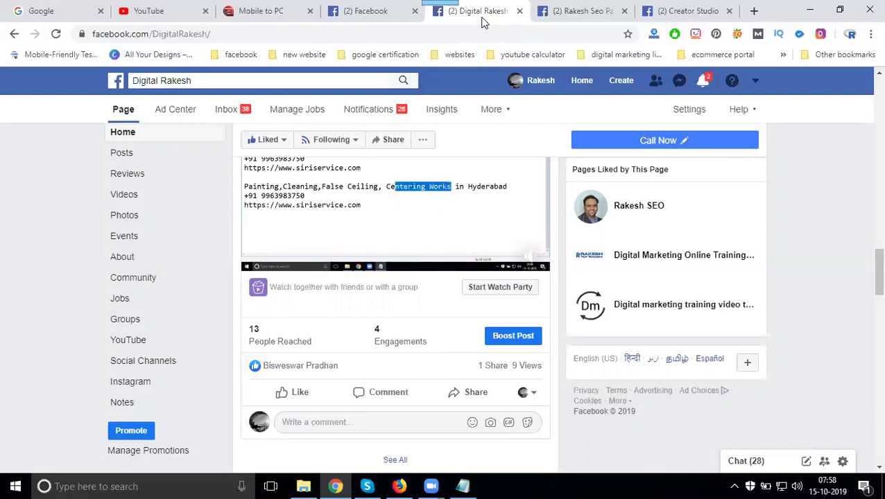
left_click(272, 12)
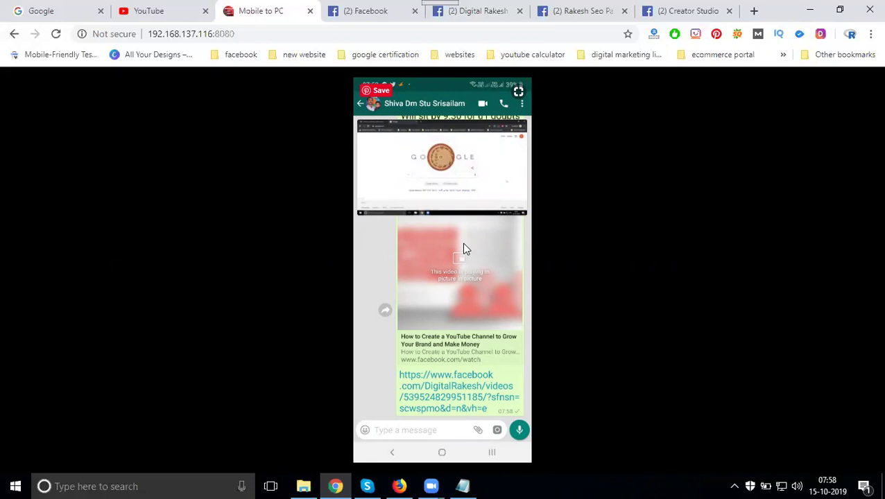
left_click(479, 9)
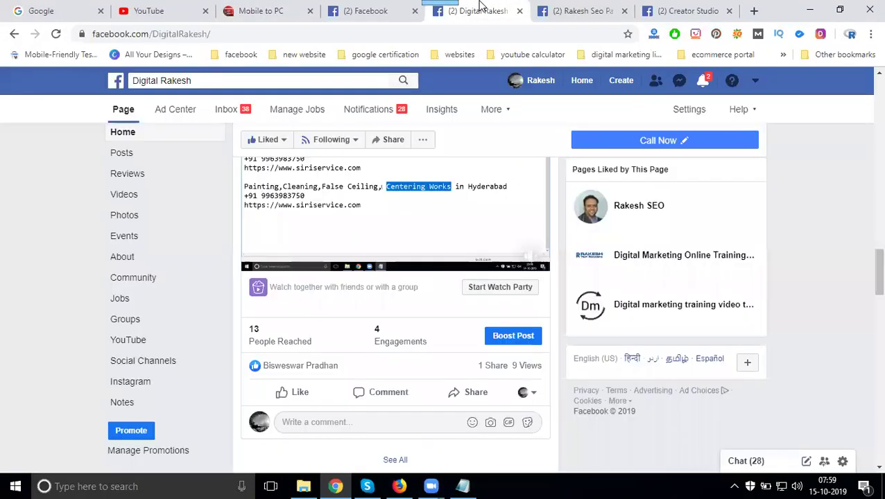